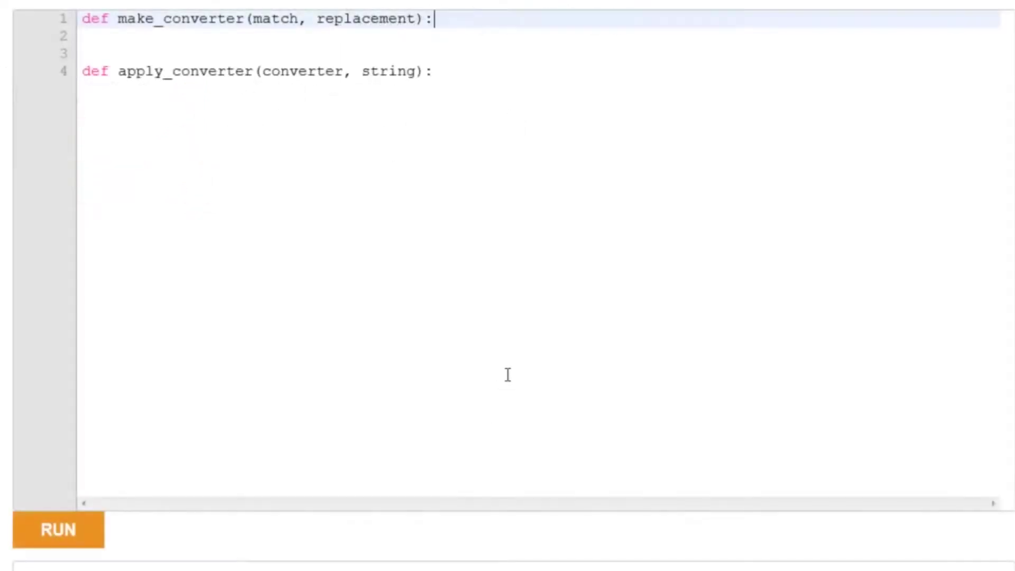
# Give make_converter a body returning [match, replacement], fixing the replacement typo.
pyautogui.press('Return')
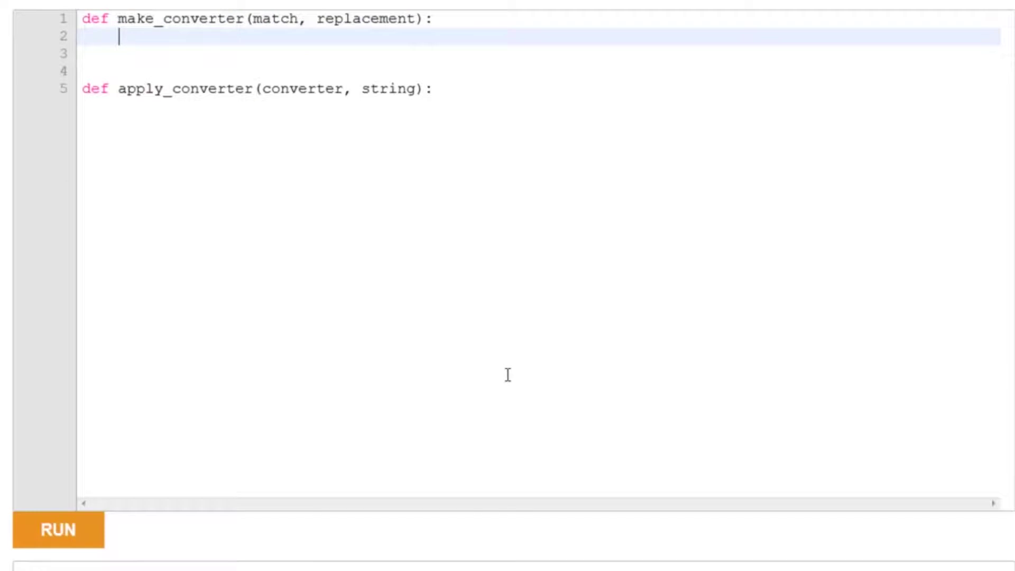
pyautogui.write('return ')
pyautogui.write('[match, replac')
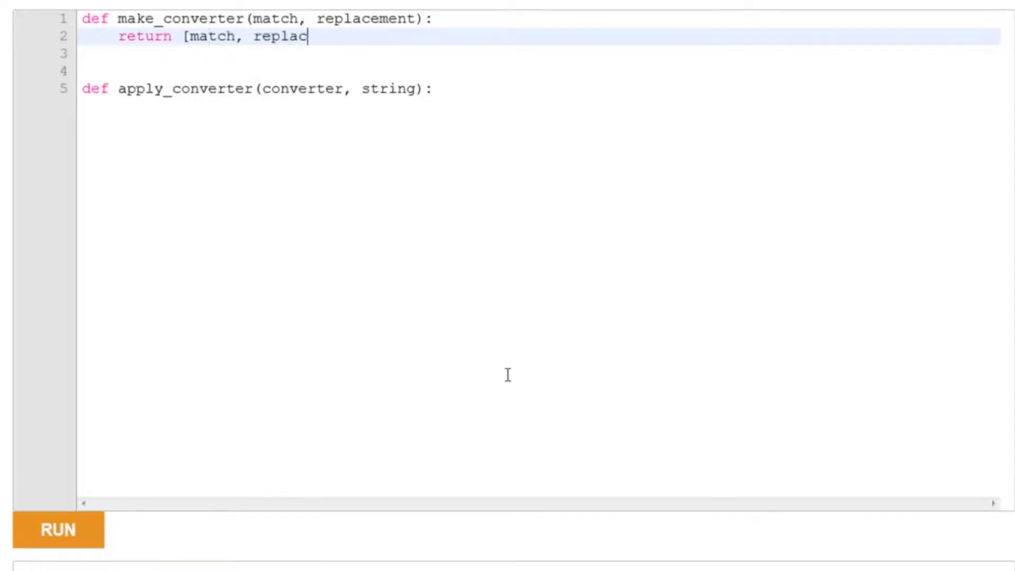
pyautogui.write('emtn')
pyautogui.press('BackSpace')
pyautogui.press('BackSpace')
pyautogui.write('ent')
pyautogui.write(']')
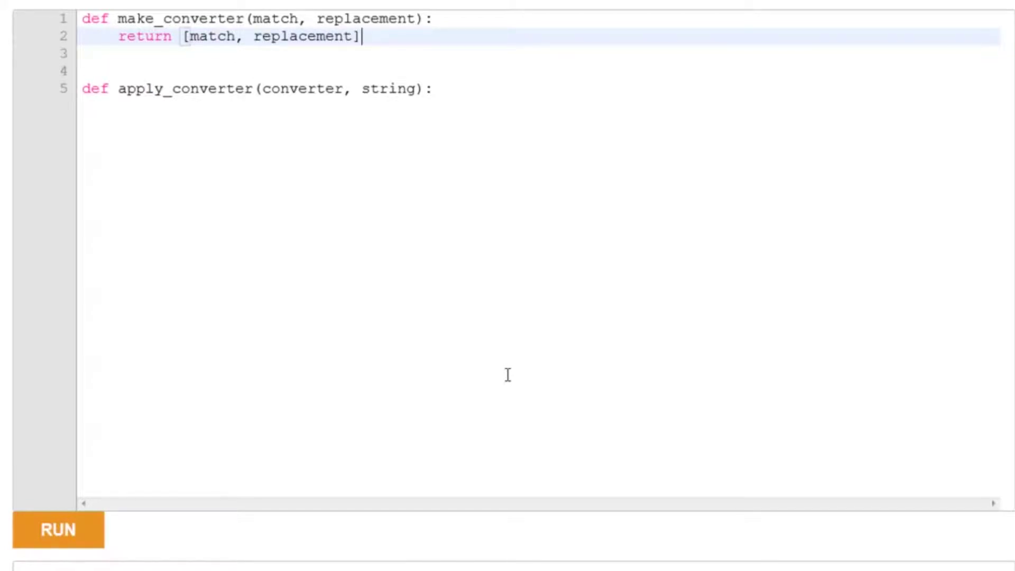
# Move into apply_converter and start an indented body line beneath its header.
pyautogui.click(251, 146)
pyautogui.press('Return')
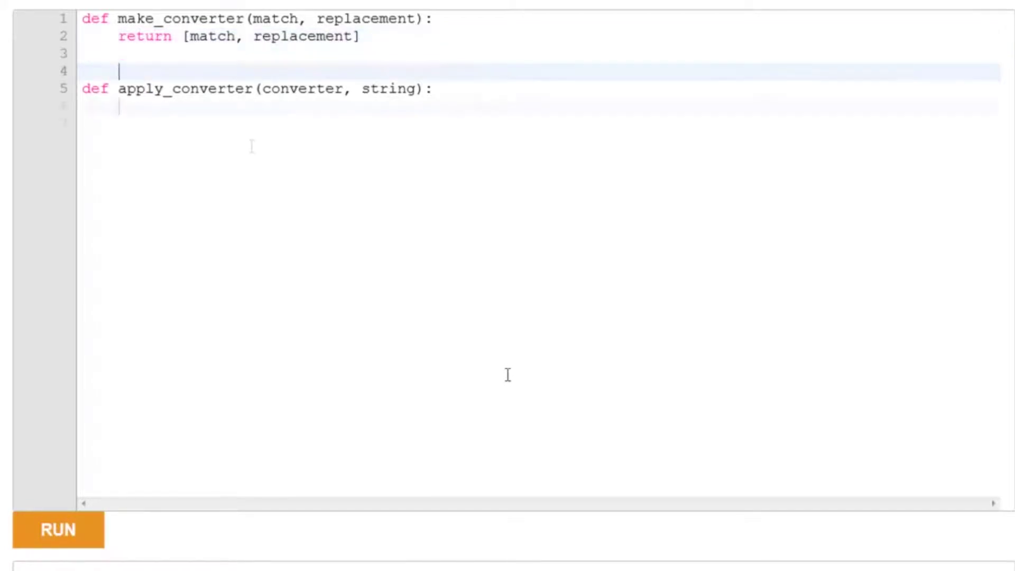
pyautogui.press('Return')
pyautogui.press('Up')
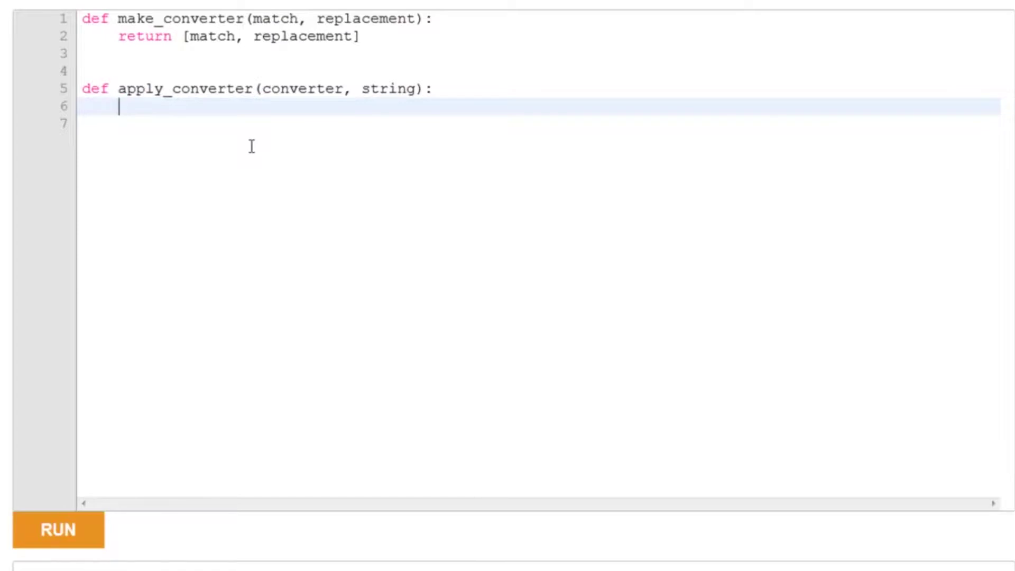
pyautogui.write('p')
pyautogui.write('reve')
# Write previous = None, a while previous != string: loop, previous = string and position = string.find(converter[0]).
pyautogui.press('BackSpace')
pyautogui.write('ious = None')
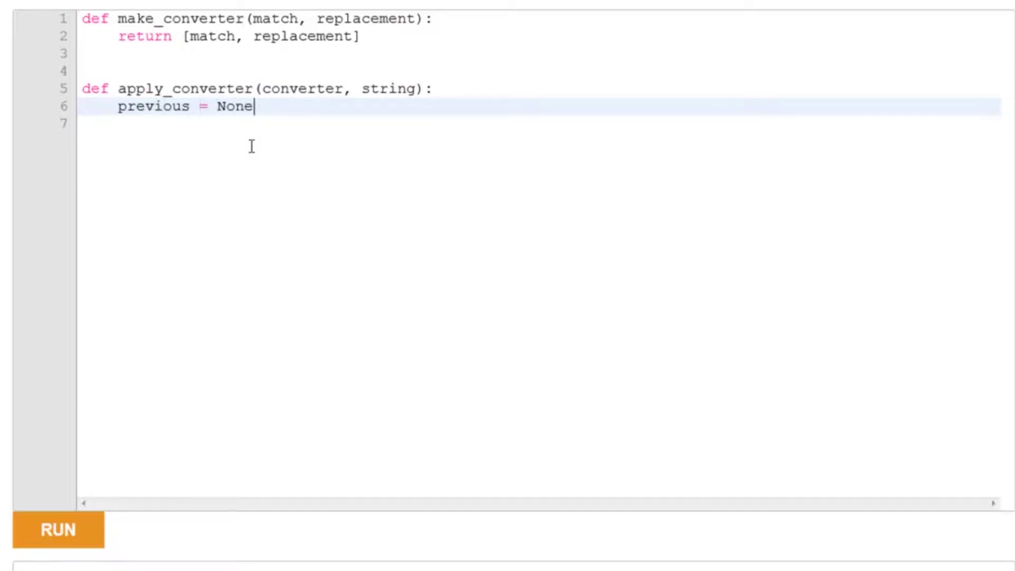
pyautogui.press('Return')
pyautogui.write('while previou')
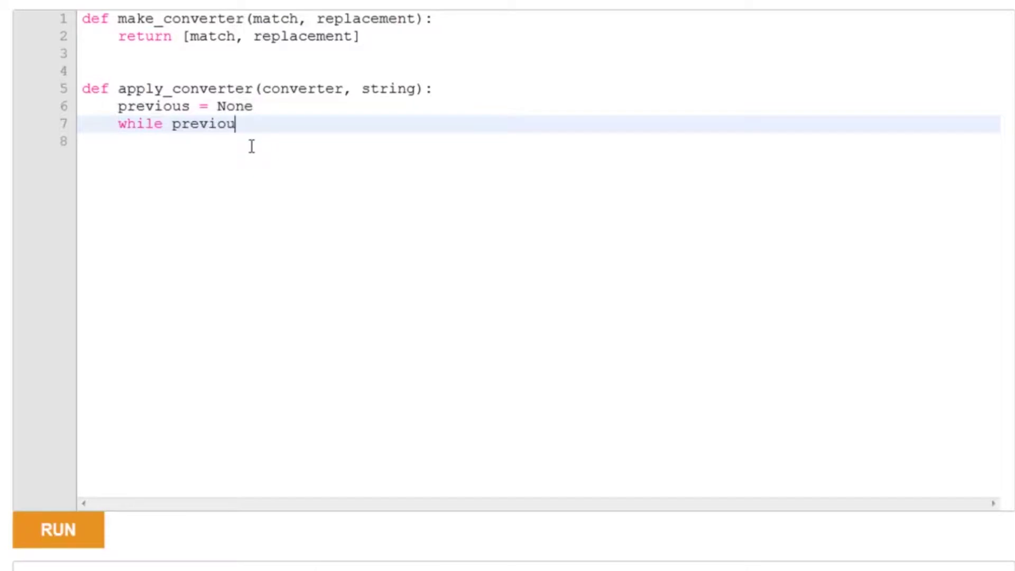
pyautogui.write('s != ')
pyautogui.write('string:')
pyautogui.press('Return')
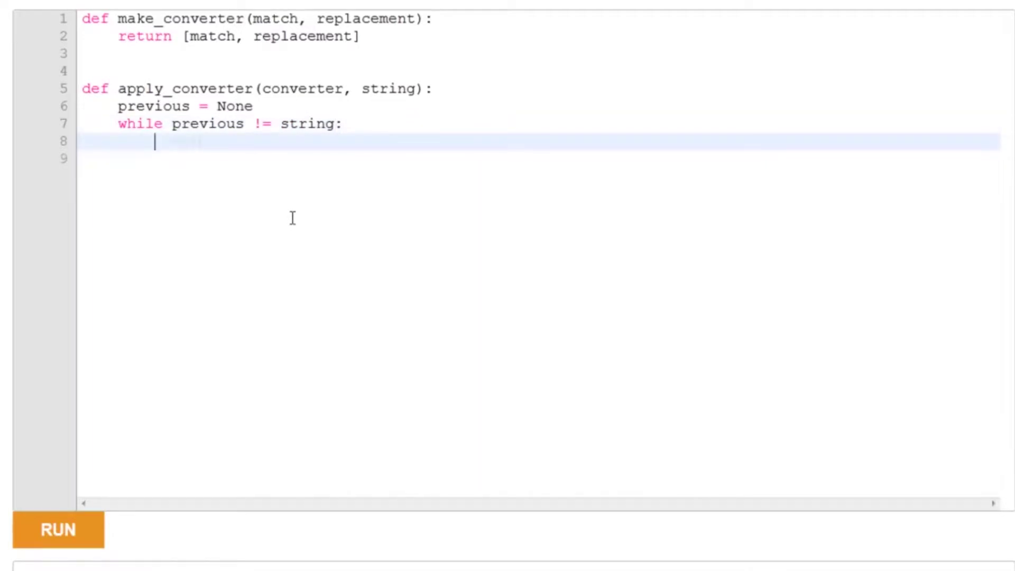
pyautogui.write('previous = s')
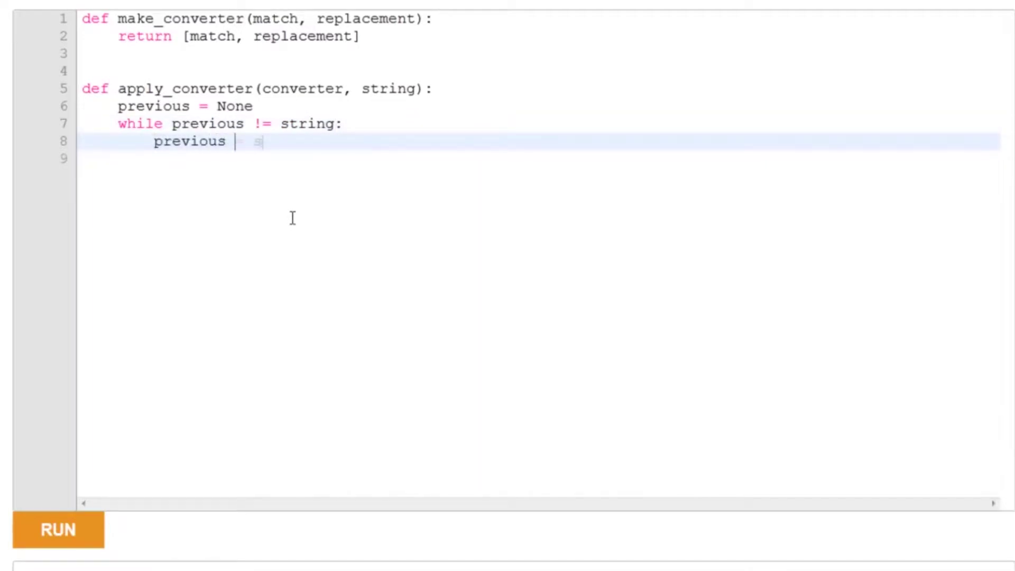
pyautogui.write('tring')
pyautogui.press('Return')
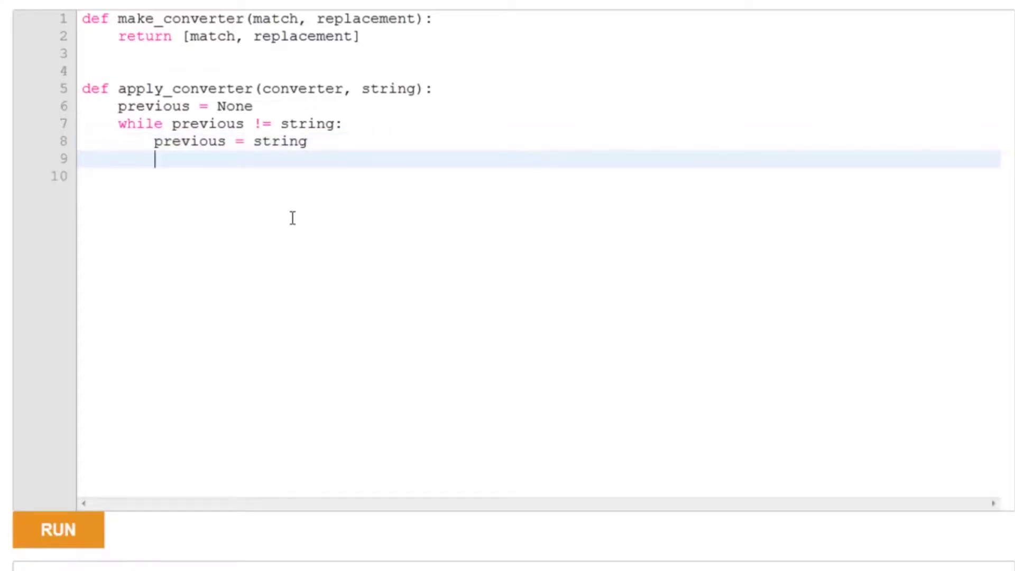
pyautogui.write('position ')
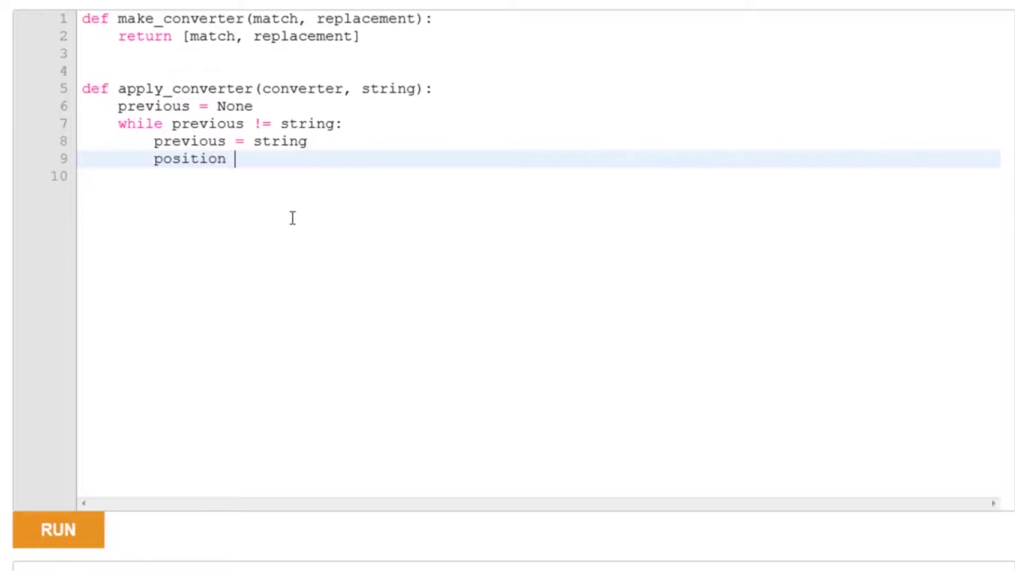
pyautogui.write('= string.find(')
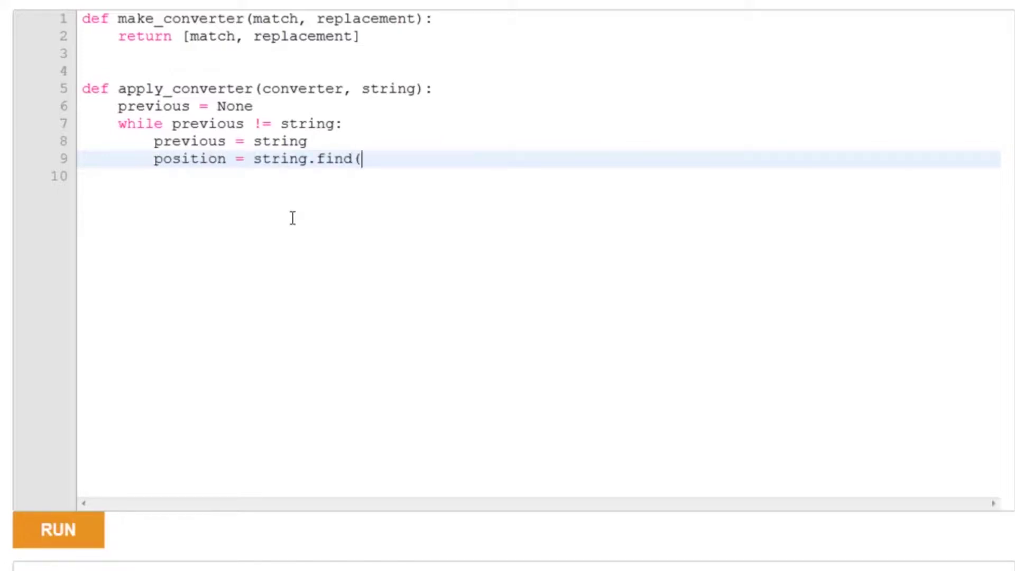
pyautogui.write('converter[')
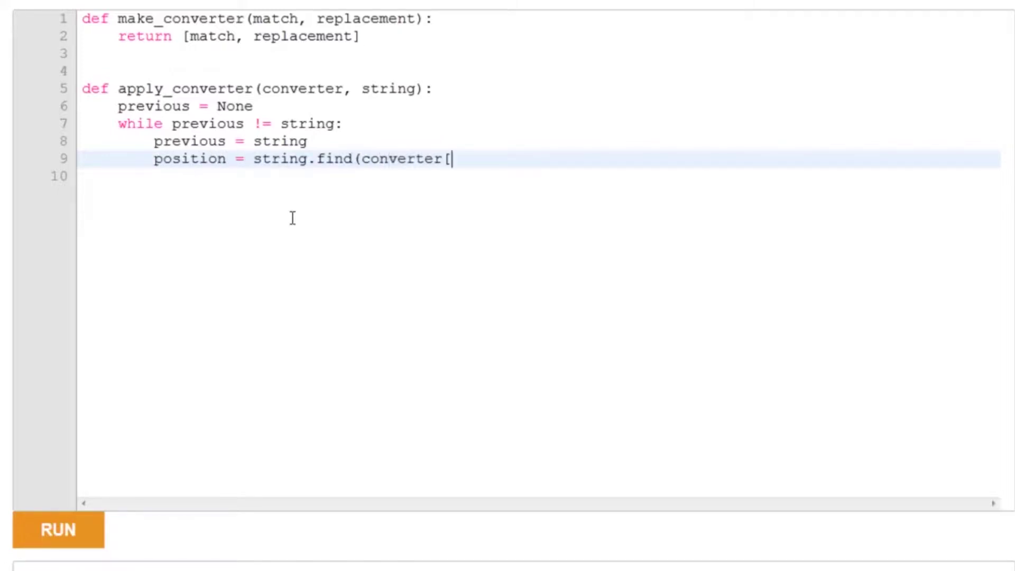
pyautogui.write('0])         ')
pyautogui.write('if position != -1:')
# Under if position != -1: splice converter[1] into string, then return string after the loop.
pyautogui.press('Return')
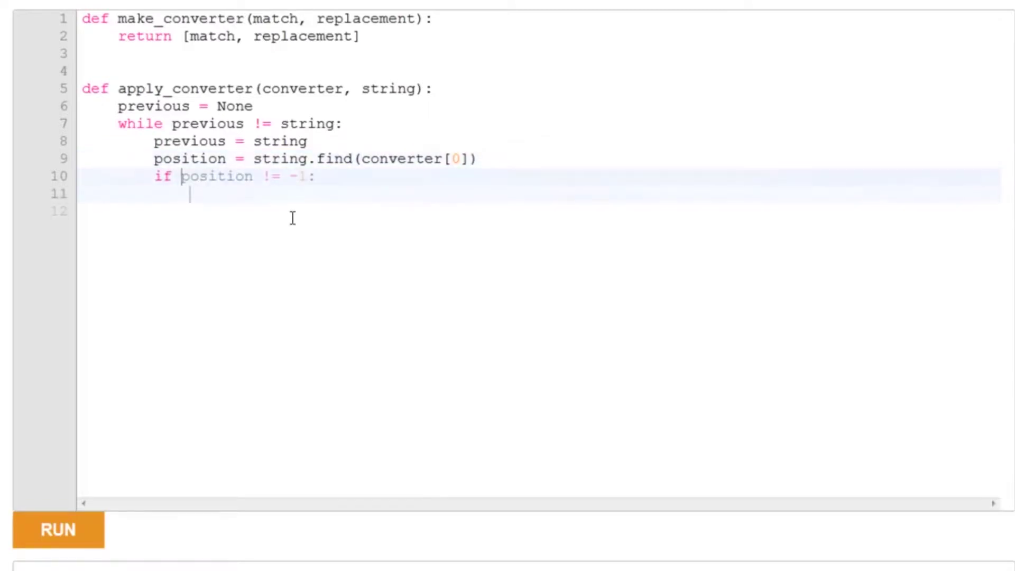
pyautogui.write('string = string')
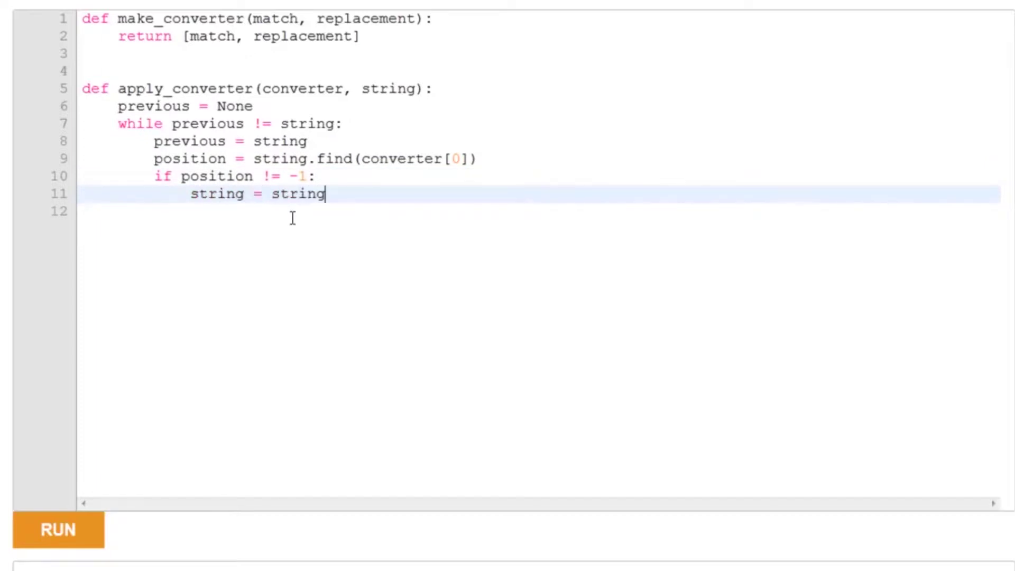
pyautogui.write('[:position]')
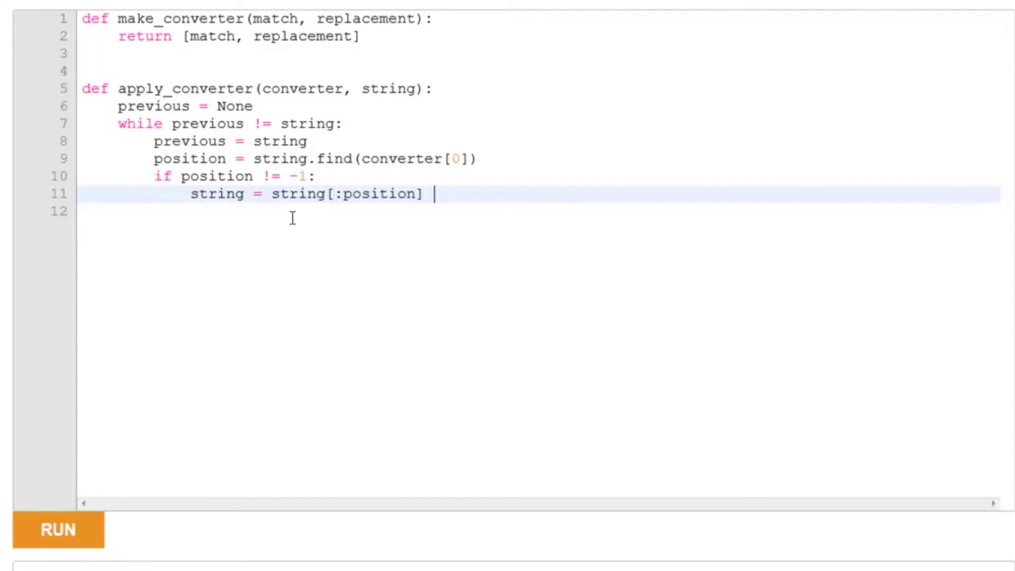
pyautogui.write(' +')
pyautogui.write(' conv')
pyautogui.write('erter[1] + string[position + len(converter[0]):')
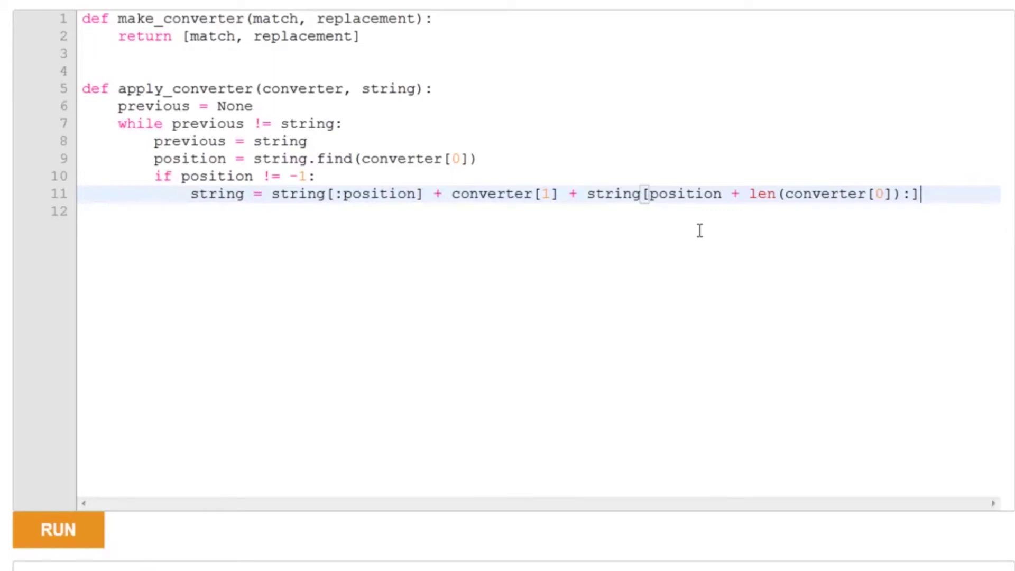
pyautogui.press('Return')
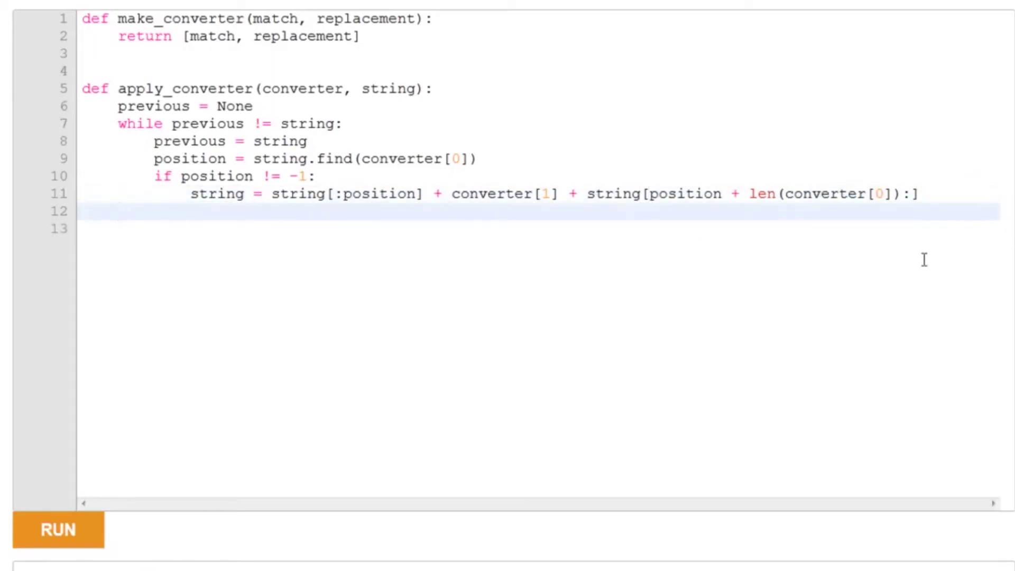
pyautogui.write('return ')
pyautogui.write('strin')
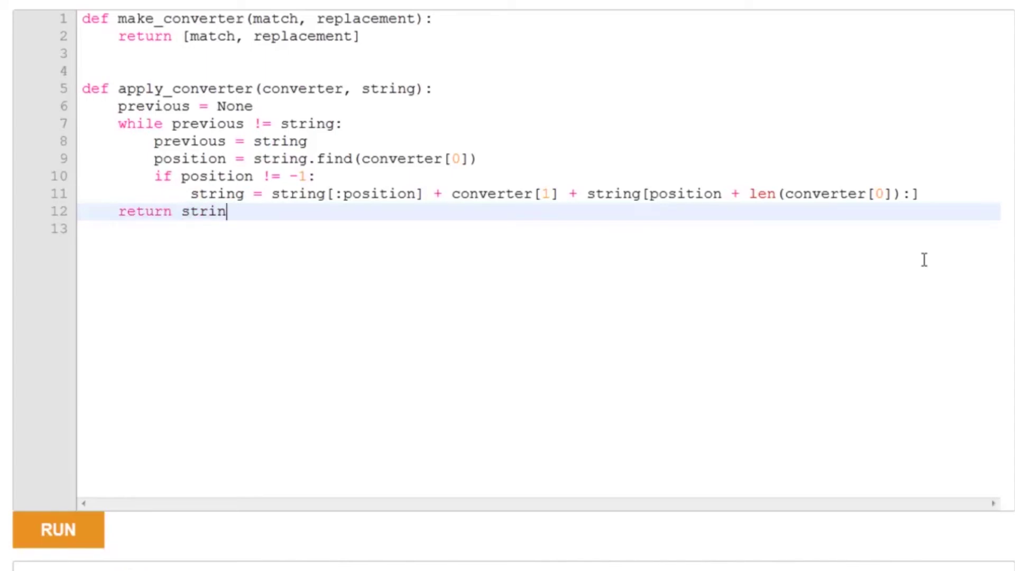
pyautogui.write('g')
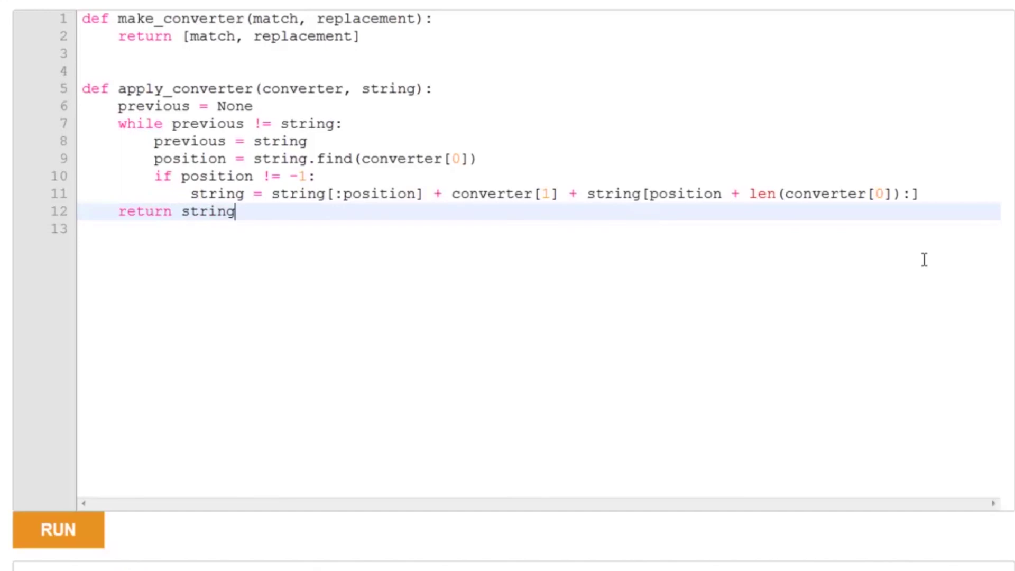